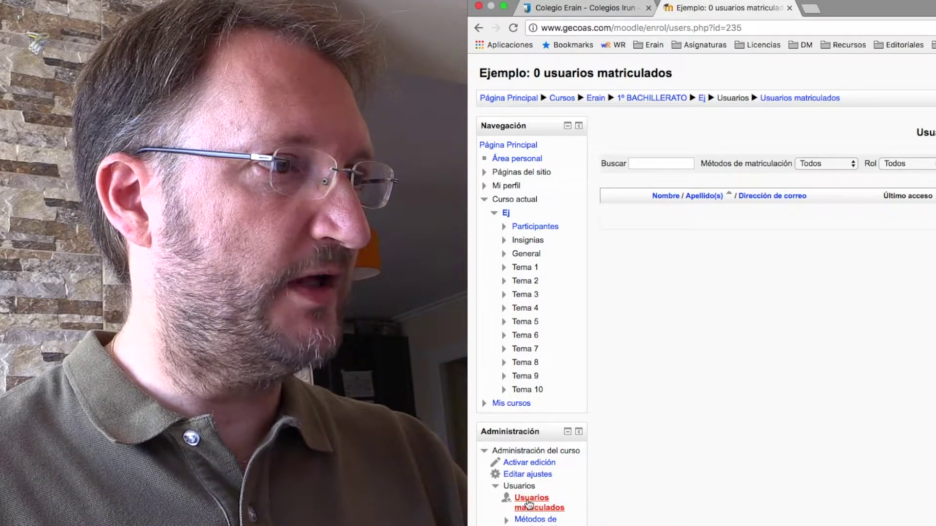
Step: Open the enrolled users page of the Ejemplo course and start enrolling users with the Estudiante role
{"action": "left_click", "coordinate": [528, 504]}
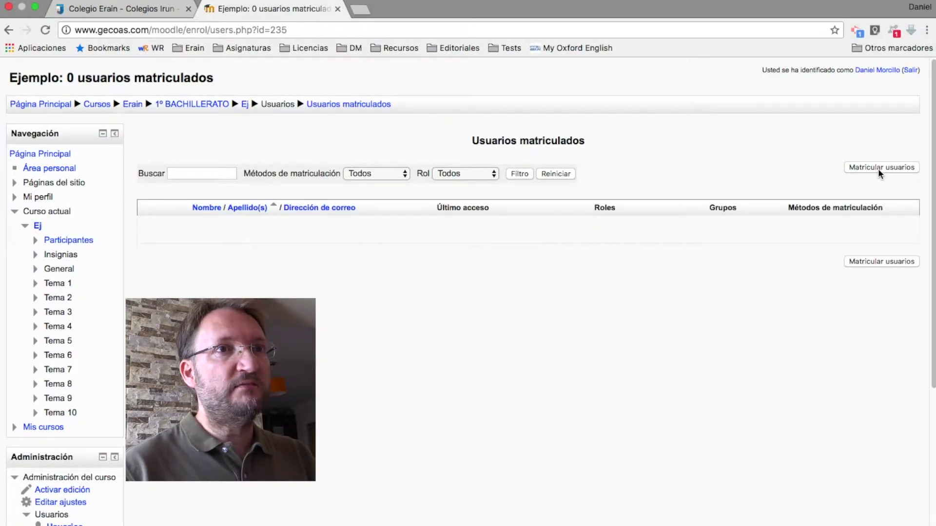
{"action": "left_click", "coordinate": [876, 263]}
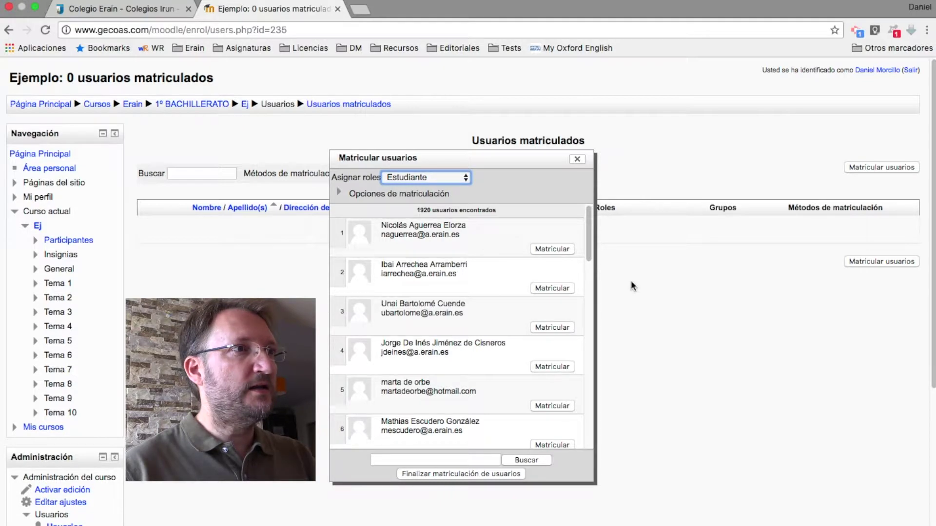
{"action": "left_click", "coordinate": [465, 178]}
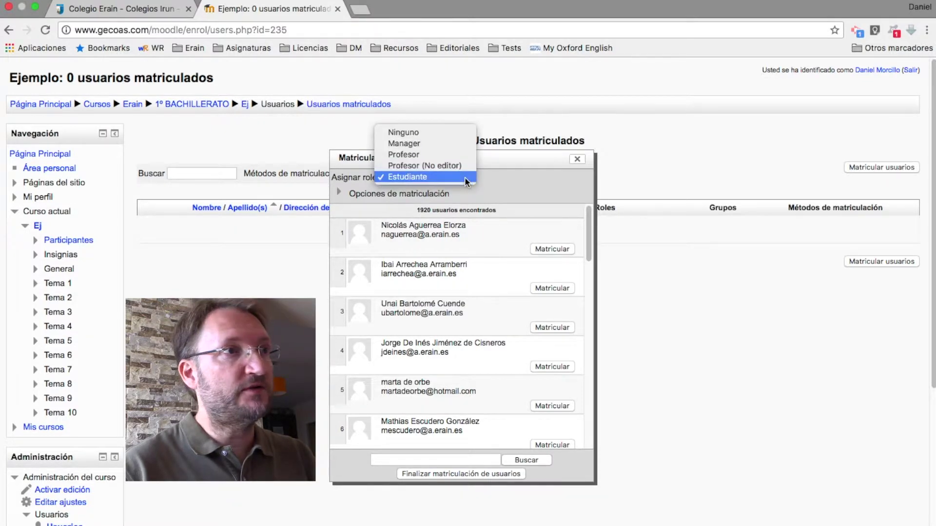
{"action": "left_click", "coordinate": [518, 183]}
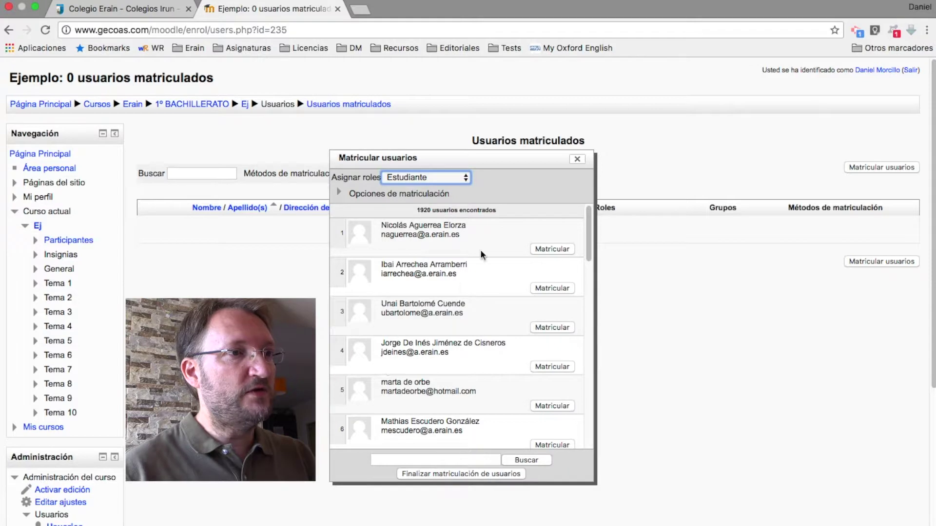
Step: Search the available users by surname and enrol the second matching account as Estudiante
{"action": "left_click", "coordinate": [442, 461]}
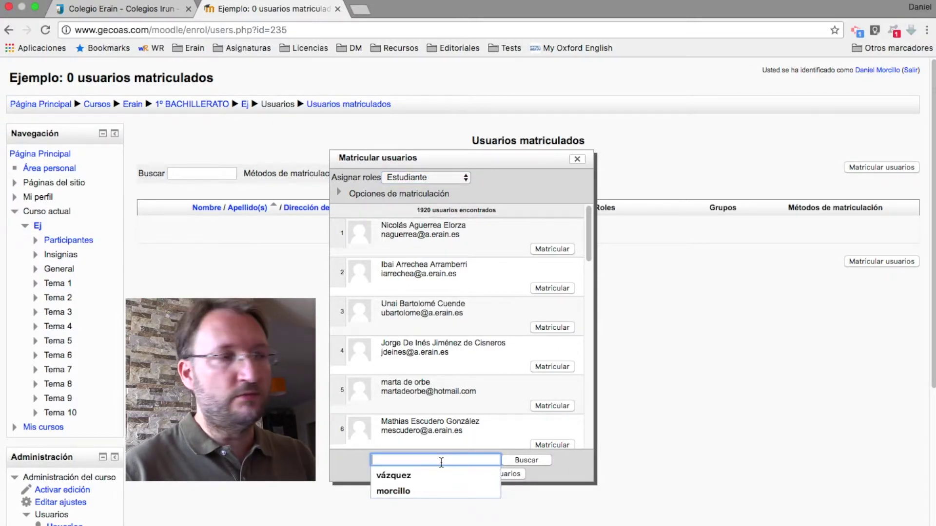
{"action": "left_click", "coordinate": [425, 488]}
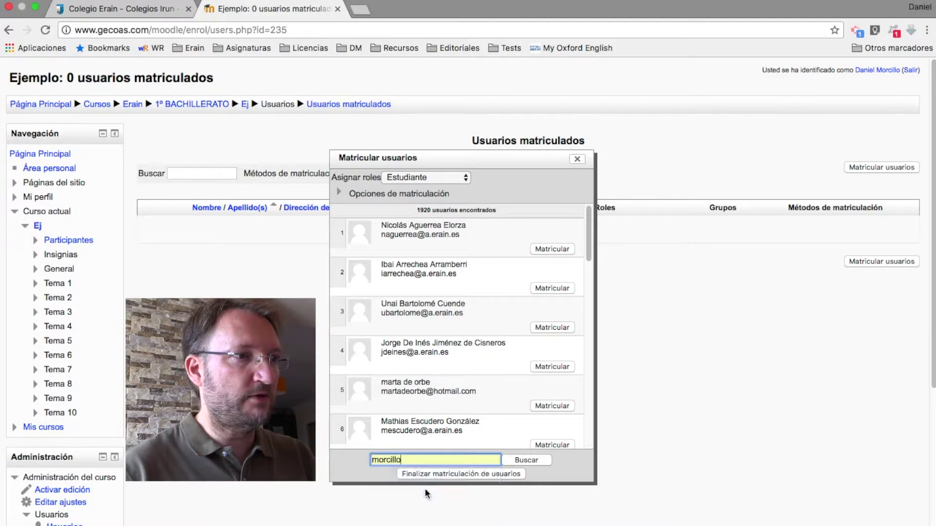
{"action": "left_click", "coordinate": [534, 461]}
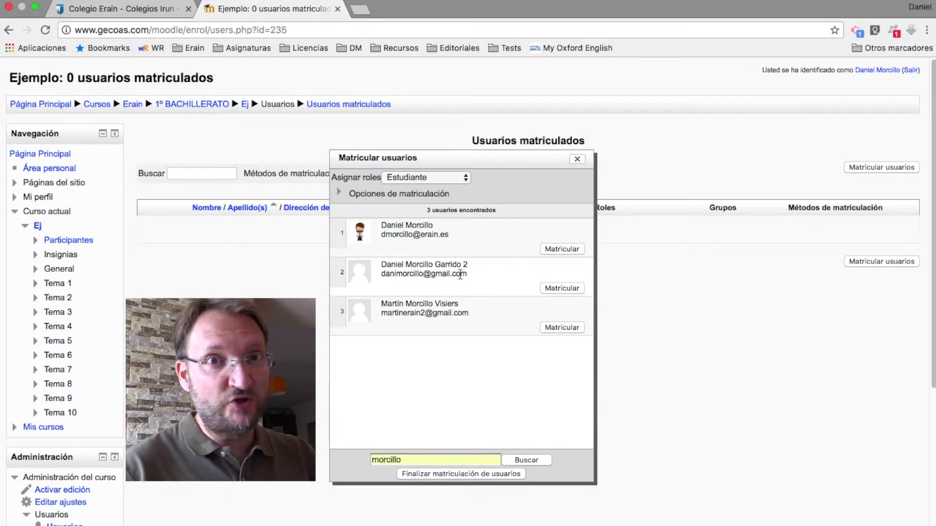
{"action": "left_click", "coordinate": [556, 293]}
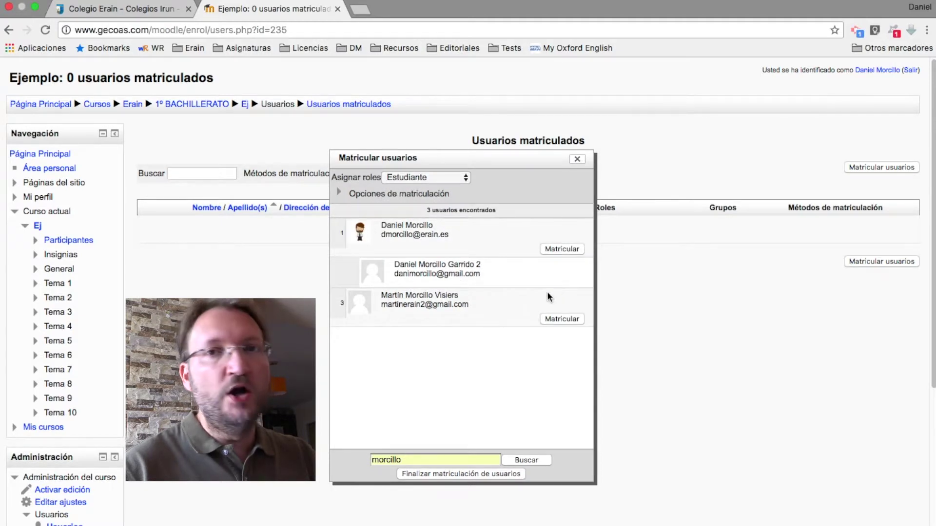
Step: Search for a second person's surname and enrol the matching user as Estudiante
{"action": "left_click_drag", "start_coordinate": [427, 456], "coordinate": [340, 456]}
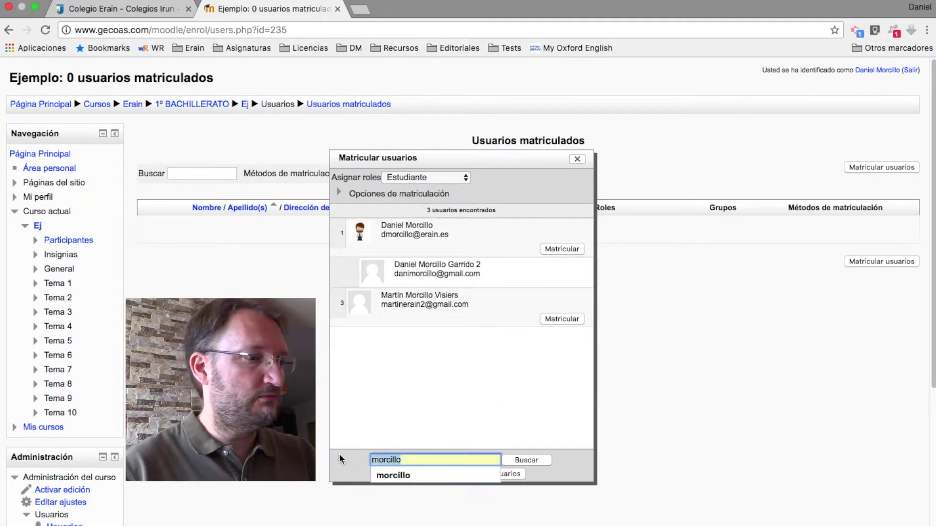
{"action": "type", "text": "beun"}
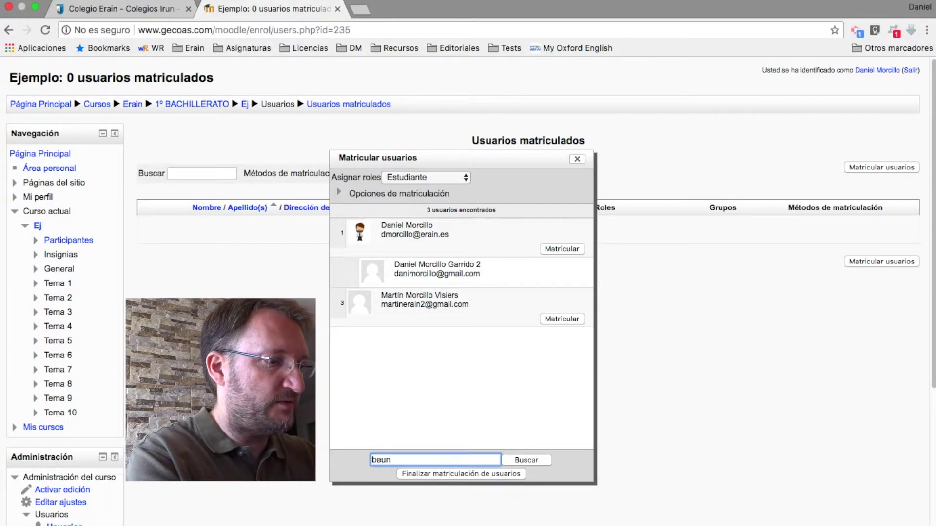
{"action": "type", "text": "za"}
{"action": "left_click", "coordinate": [523, 459]}
{"action": "left_click", "coordinate": [561, 249]}
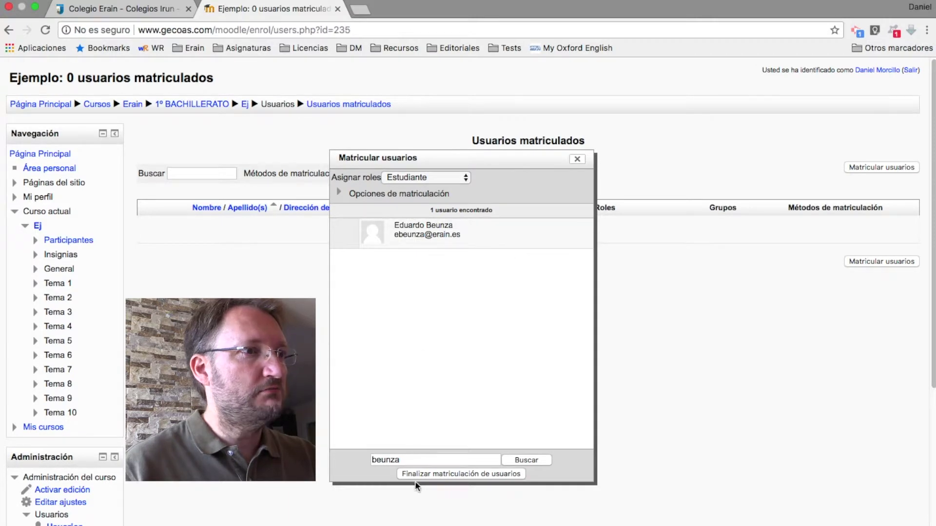
Step: Search for a third person's surname, enrol the matching user as Estudiante and finish the user enrolment
{"action": "left_click_drag", "start_coordinate": [414, 459], "coordinate": [345, 458]}
{"action": "type", "text": "alust"}
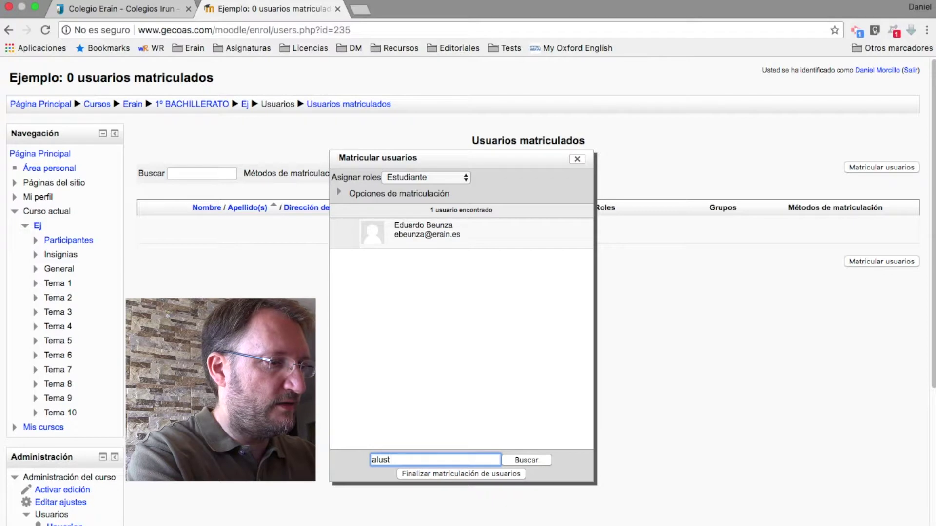
{"action": "key", "text": "BackSpace"}
{"action": "type", "text": "i"}
{"action": "key", "text": "BackSpace"}
{"action": "type", "text": "tiza"}
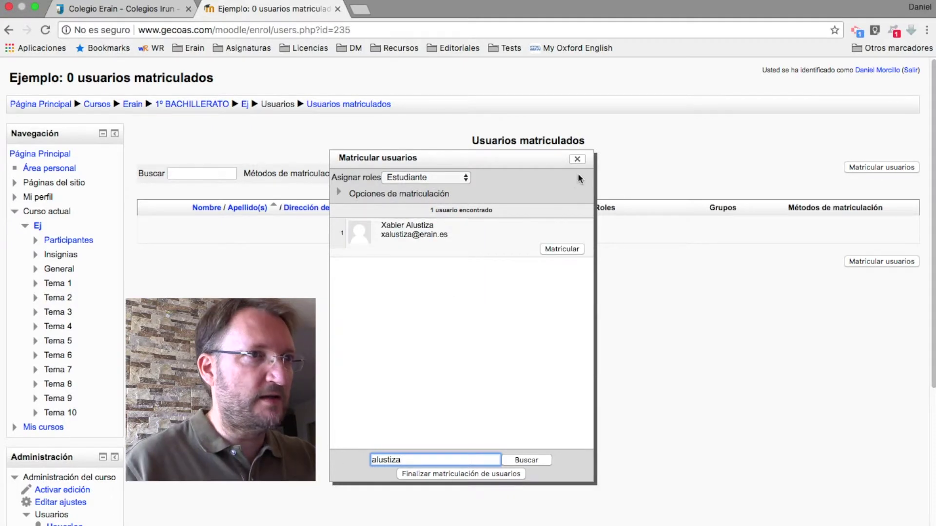
{"action": "left_click", "coordinate": [563, 250]}
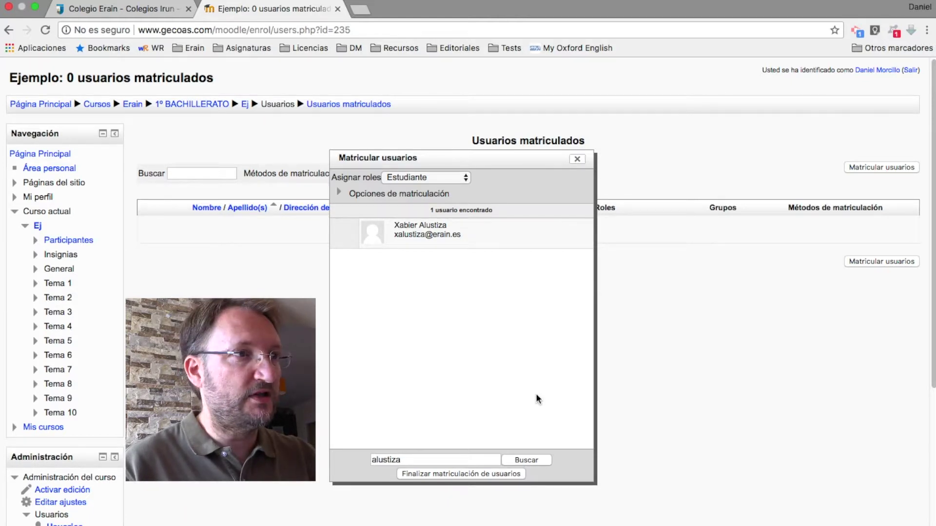
{"action": "left_click", "coordinate": [449, 475]}
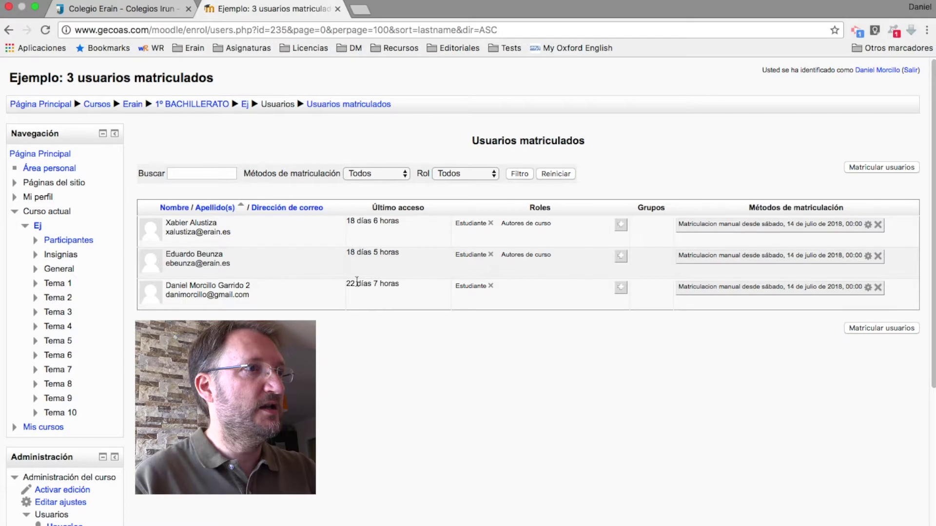
Step: Unenrol the first two users in the enrolled users list from the Ejemplo course
{"action": "left_click", "coordinate": [878, 226]}
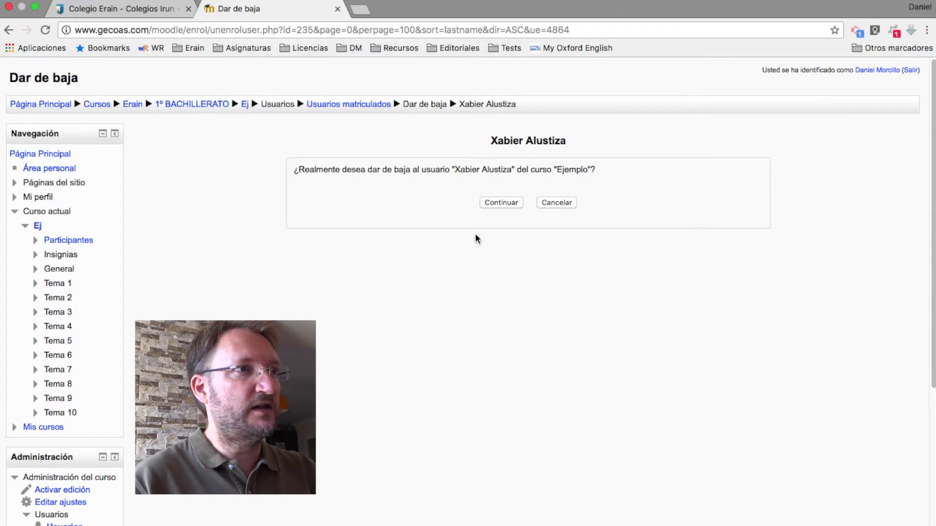
{"action": "left_click", "coordinate": [499, 206]}
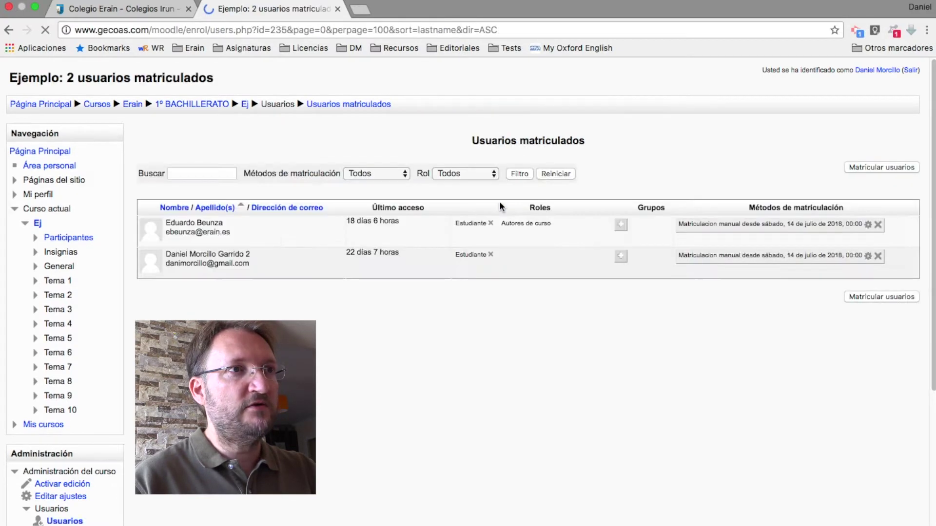
{"action": "left_click", "coordinate": [878, 225]}
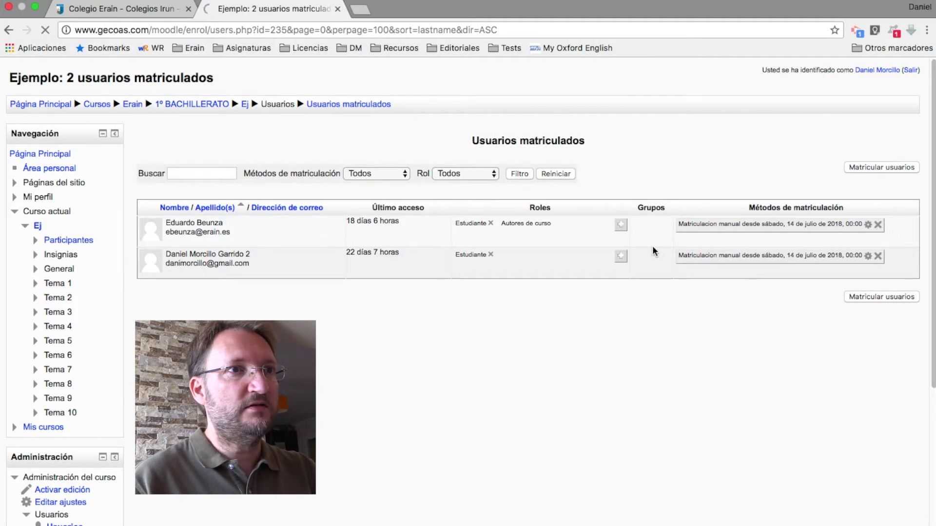
{"action": "left_click", "coordinate": [500, 203]}
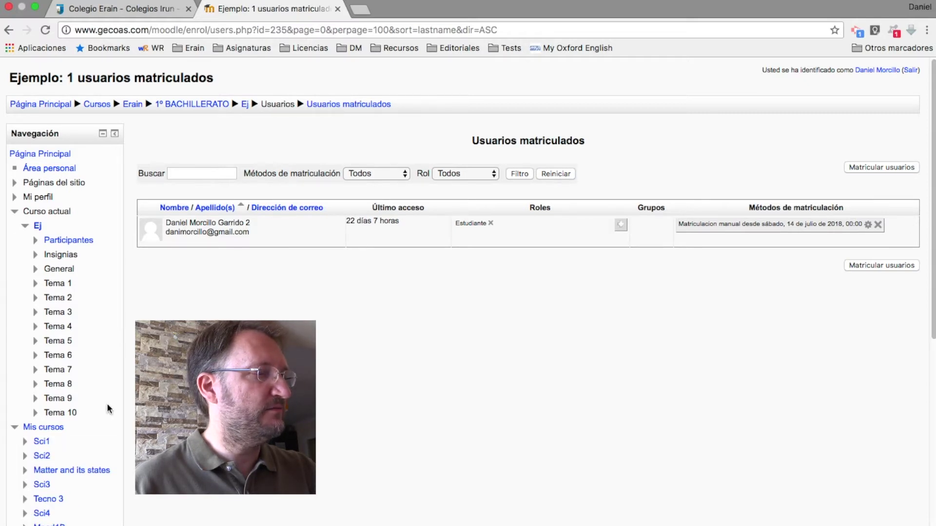
Step: Enrol the teacher's own account, the first match for the surname search, as Estudiante and finish the user enrolment
{"action": "scroll", "coordinate": [109, 411], "scroll_direction": "down", "scroll_amount": 3}
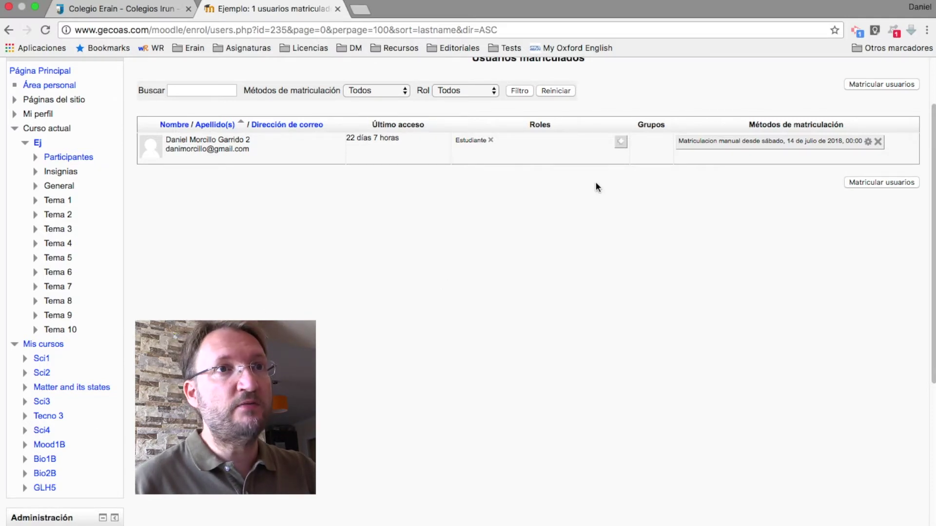
{"action": "left_click", "coordinate": [875, 183]}
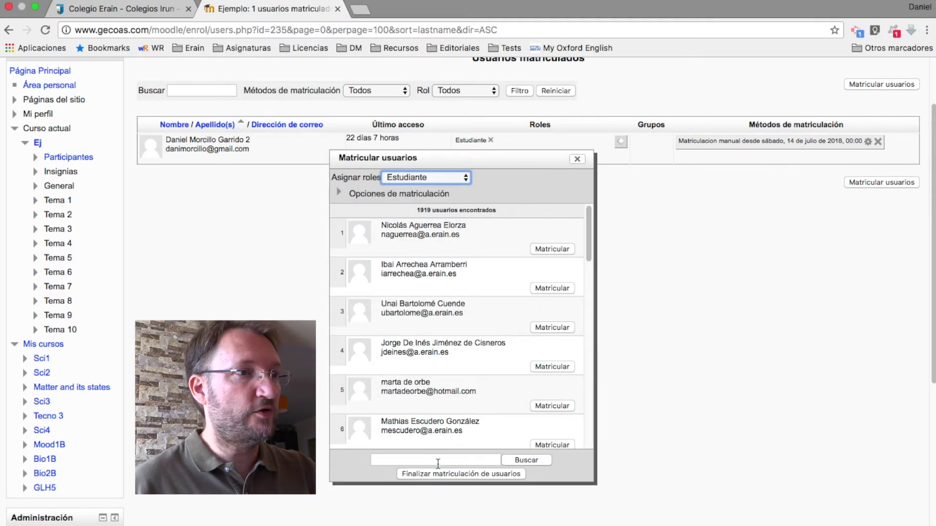
{"action": "left_click", "coordinate": [414, 460]}
{"action": "left_click", "coordinate": [412, 491]}
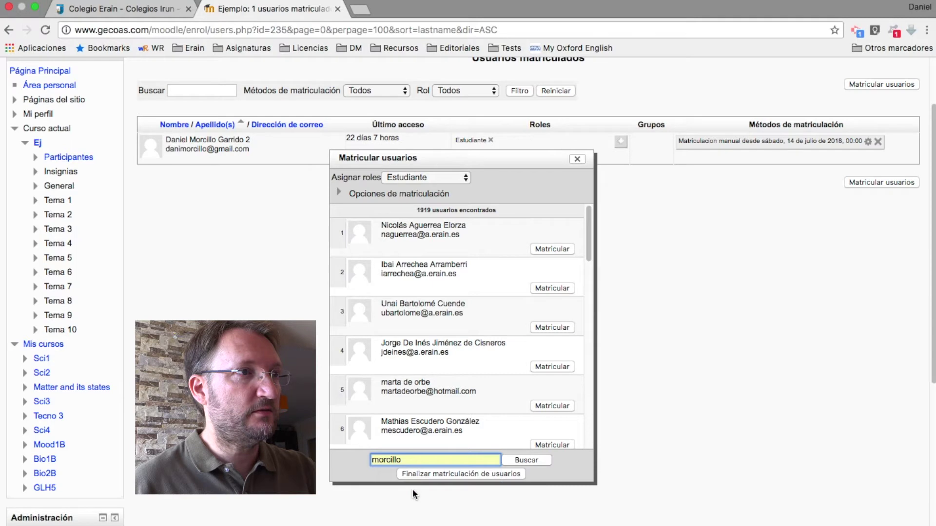
{"action": "left_click", "coordinate": [515, 459]}
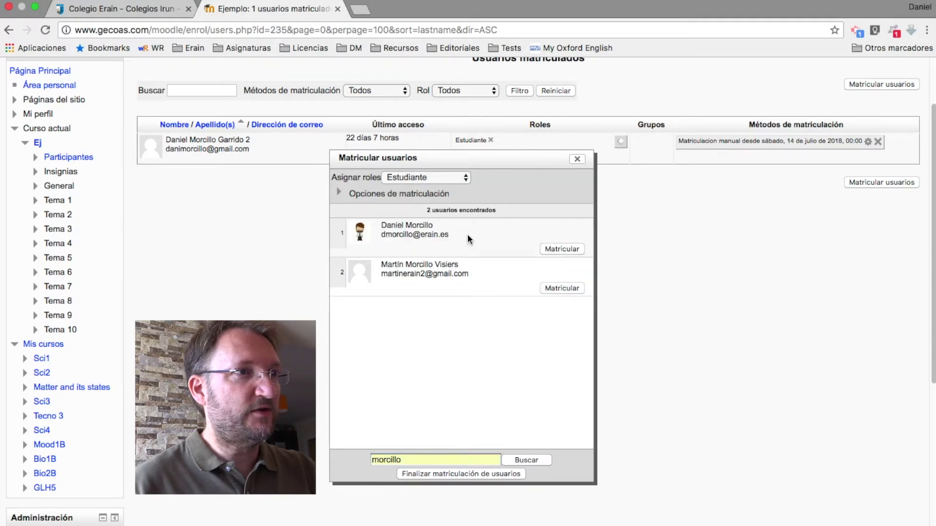
{"action": "left_click", "coordinate": [546, 249]}
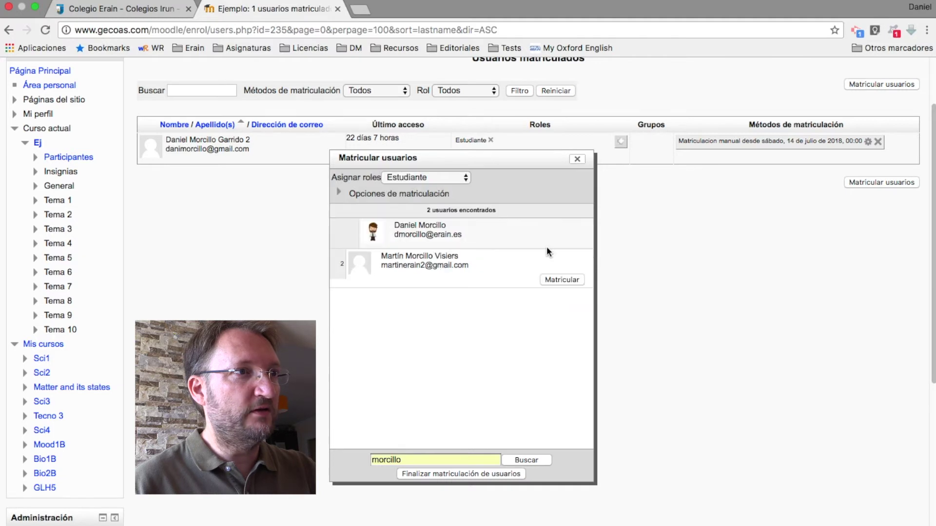
{"action": "left_click", "coordinate": [488, 474]}
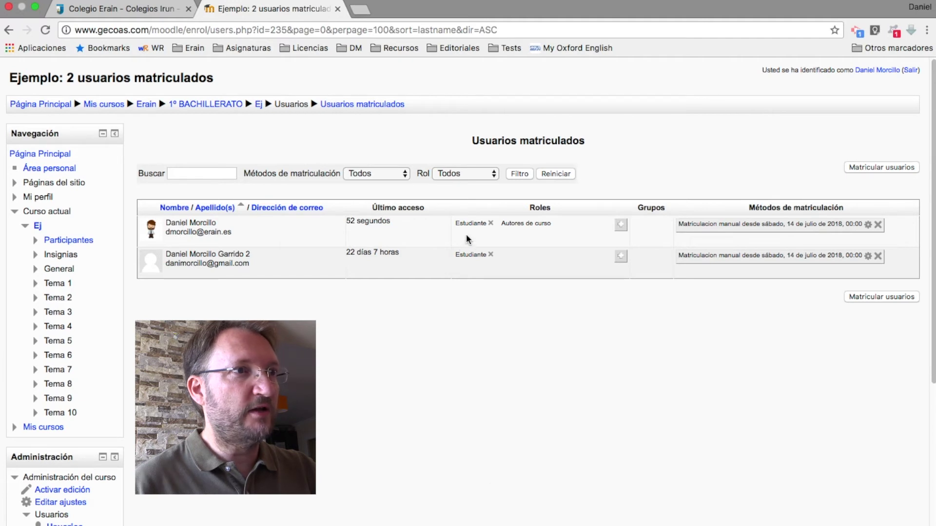
Step: Remove the Estudiante role from the teacher's account and assign it the Profesor role
{"action": "left_click", "coordinate": [491, 225]}
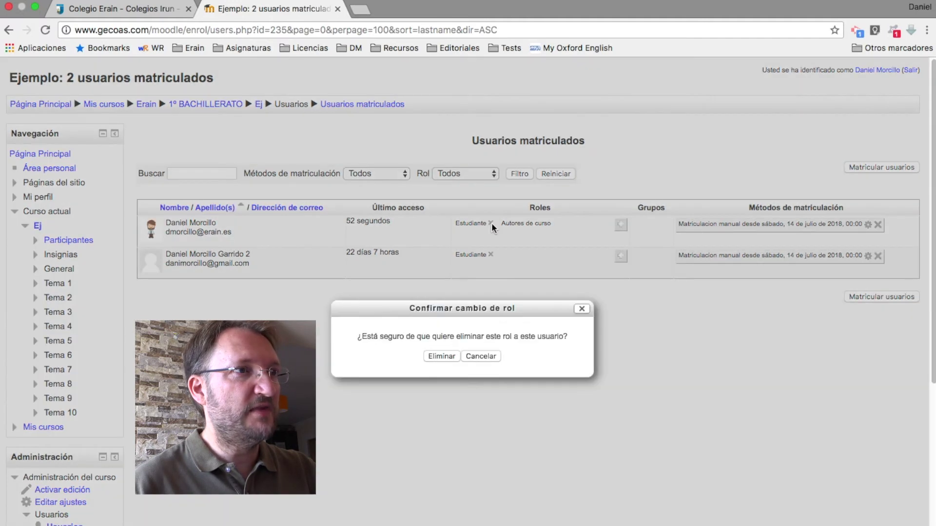
{"action": "left_click", "coordinate": [450, 357]}
{"action": "left_click", "coordinate": [621, 225]}
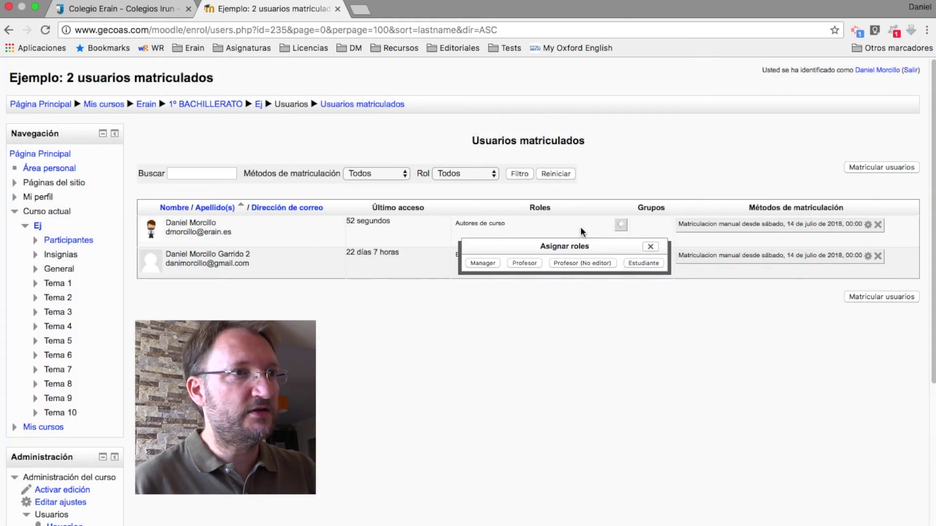
{"action": "left_click", "coordinate": [524, 263]}
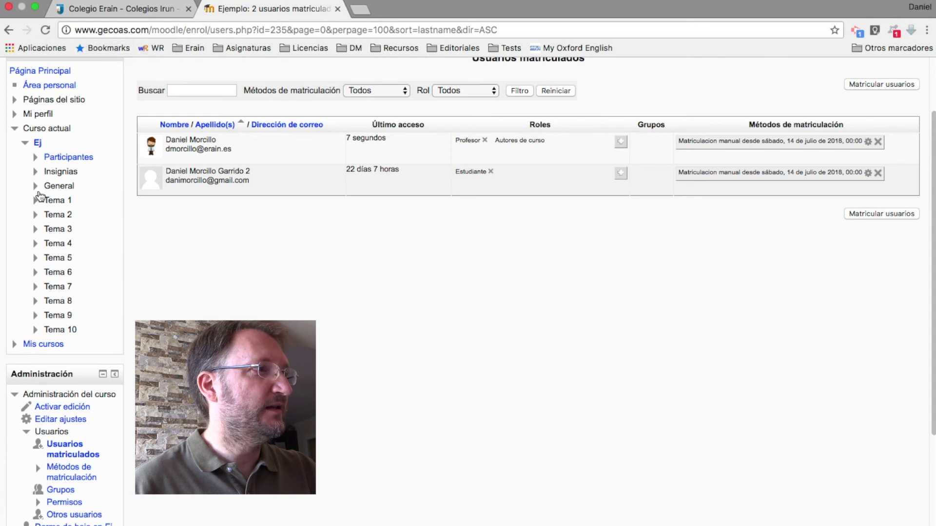
Step: Open Mis cursos to view the courses of the logged-in account
{"action": "left_click", "coordinate": [37, 346]}
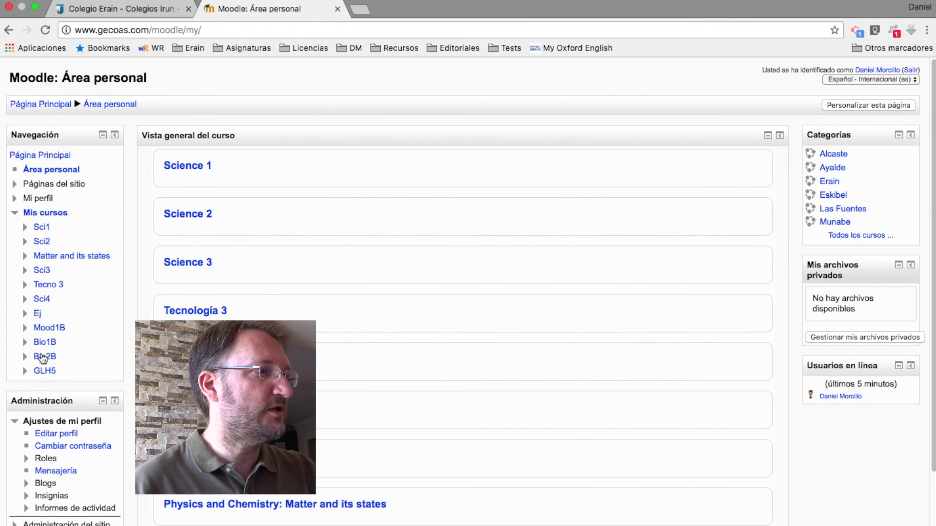